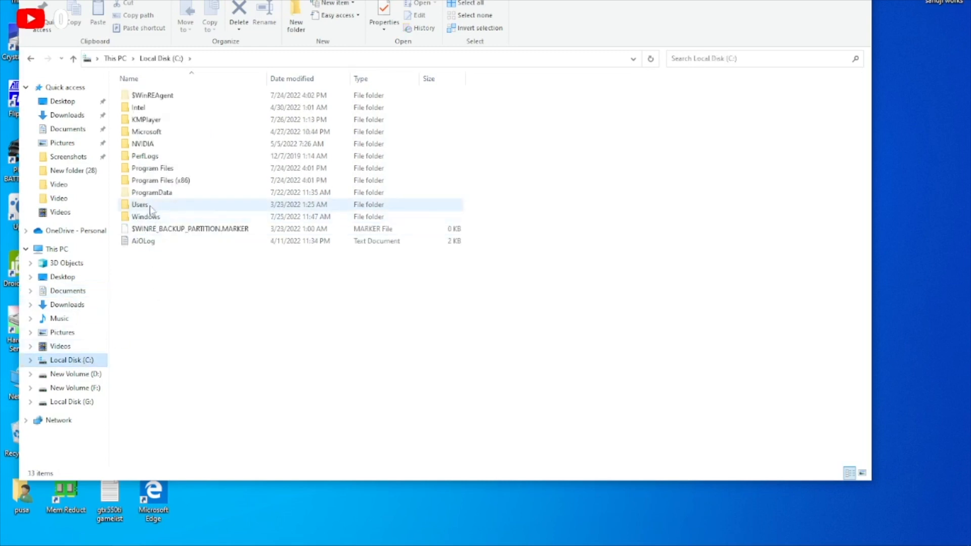
Step: Open the Documents folder and look inside the Assassin's Creed IV Black Flag and Assassin's Creed Odyssey folders
double_click(151, 206)
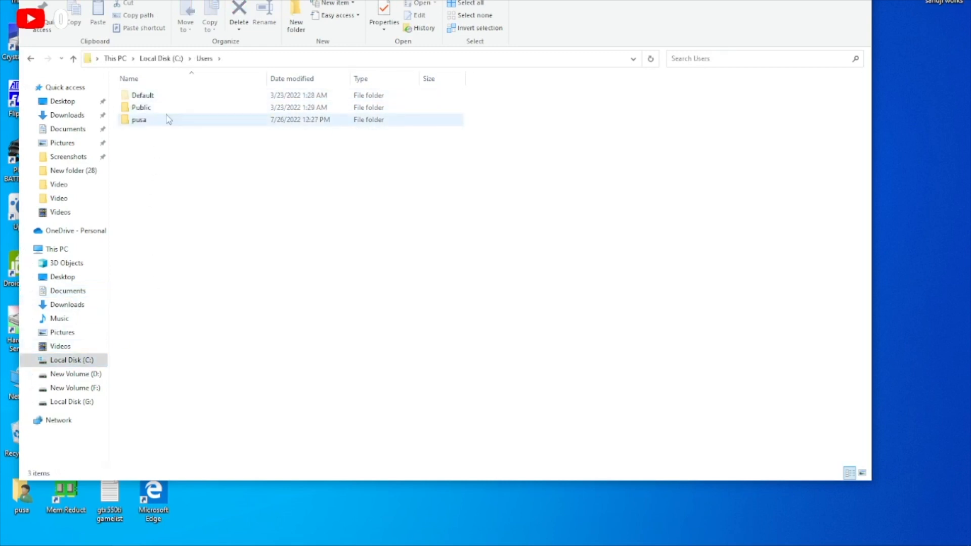
left_click(79, 296)
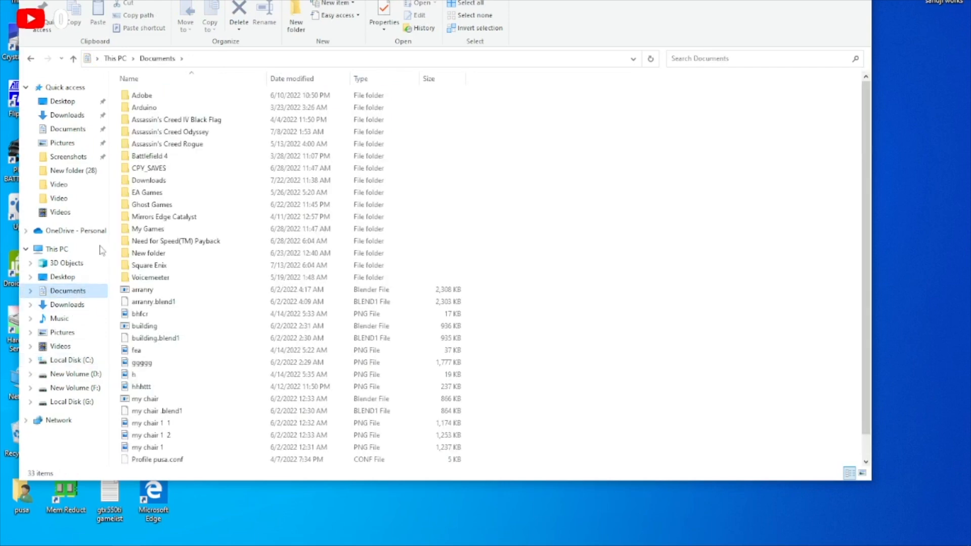
double_click(172, 123)
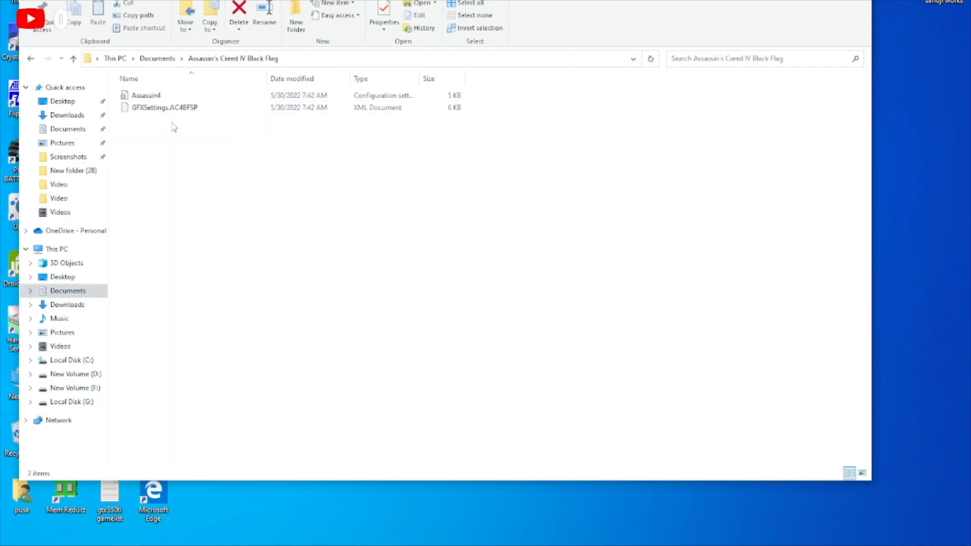
left_click(31, 61)
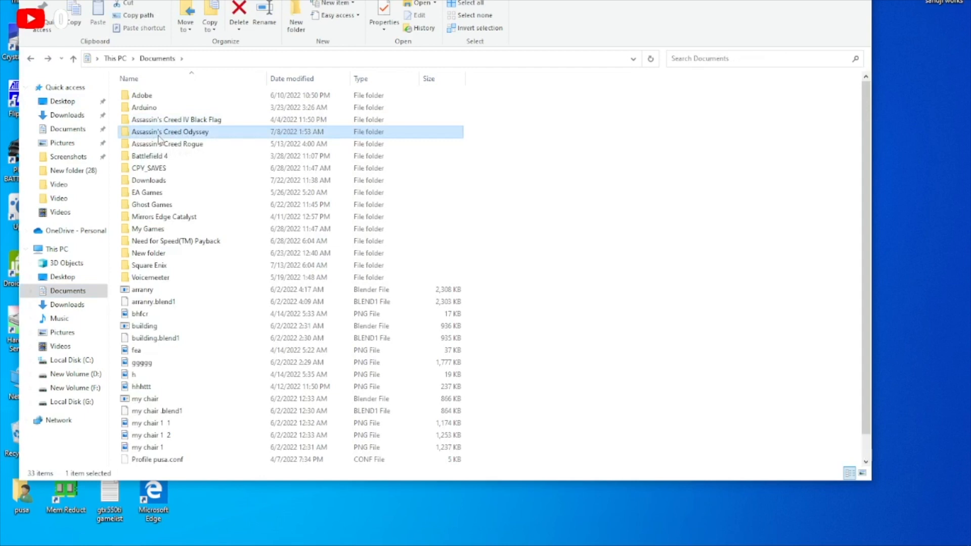
double_click(158, 135)
left_click(32, 59)
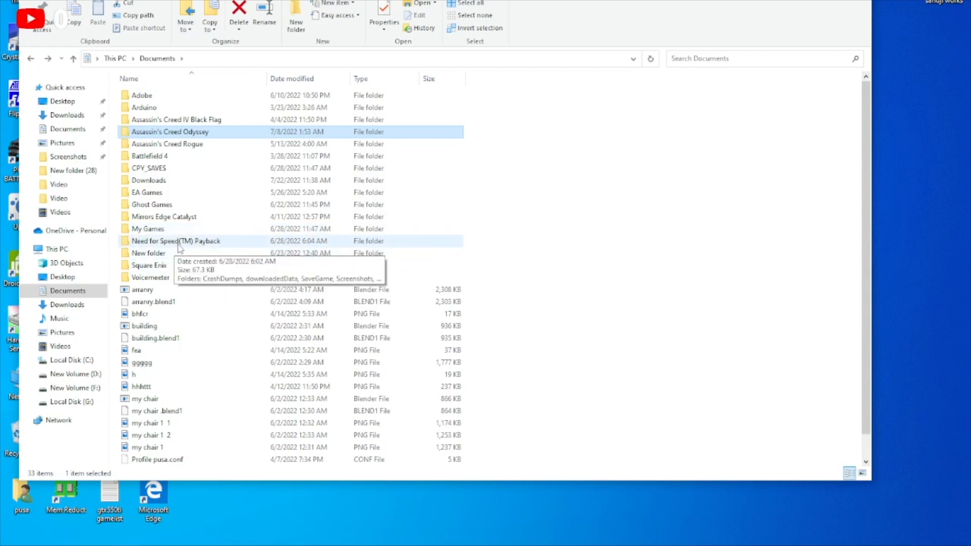
Step: Examine the Battlefield 4 folder in Documents, including its settings subfolder, and return to Documents
double_click(163, 158)
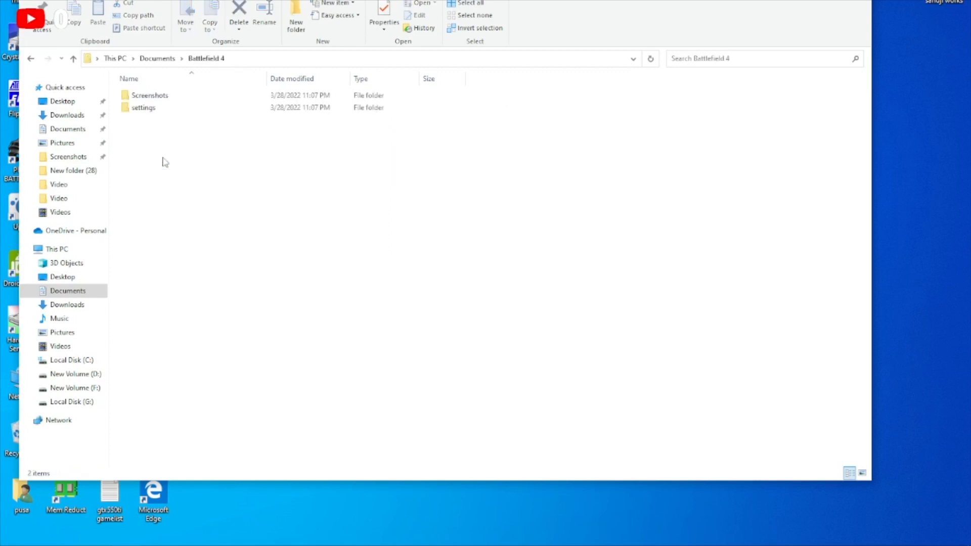
left_click(31, 59)
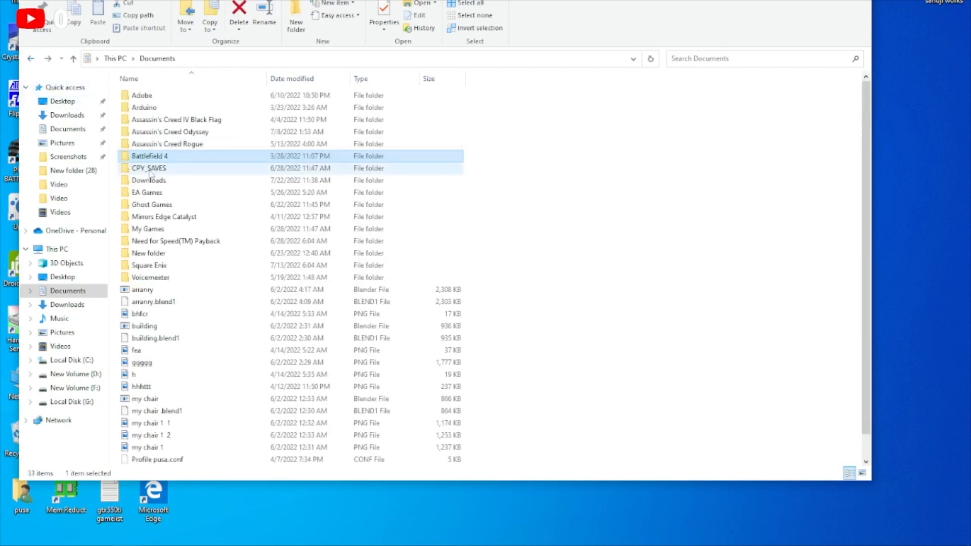
double_click(149, 161)
left_click(31, 59)
double_click(153, 158)
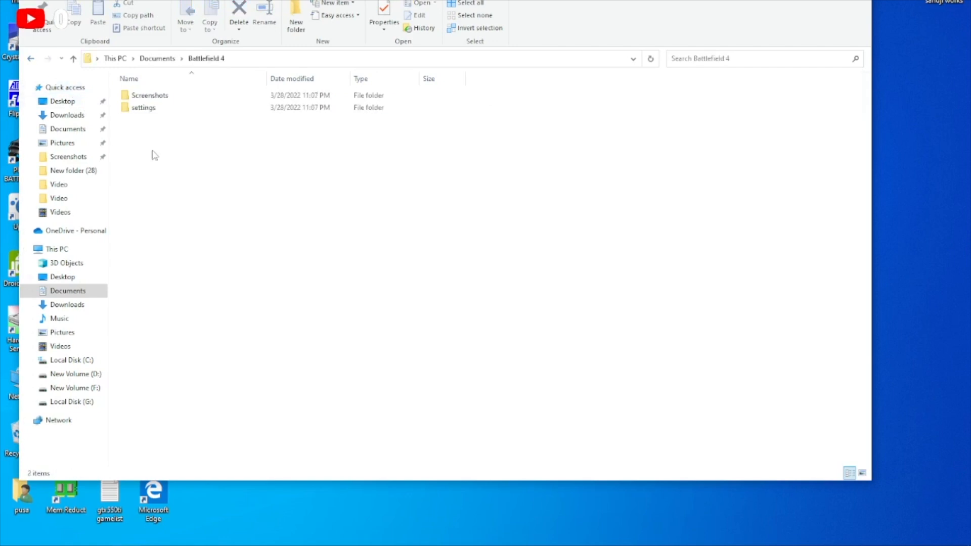
double_click(150, 107)
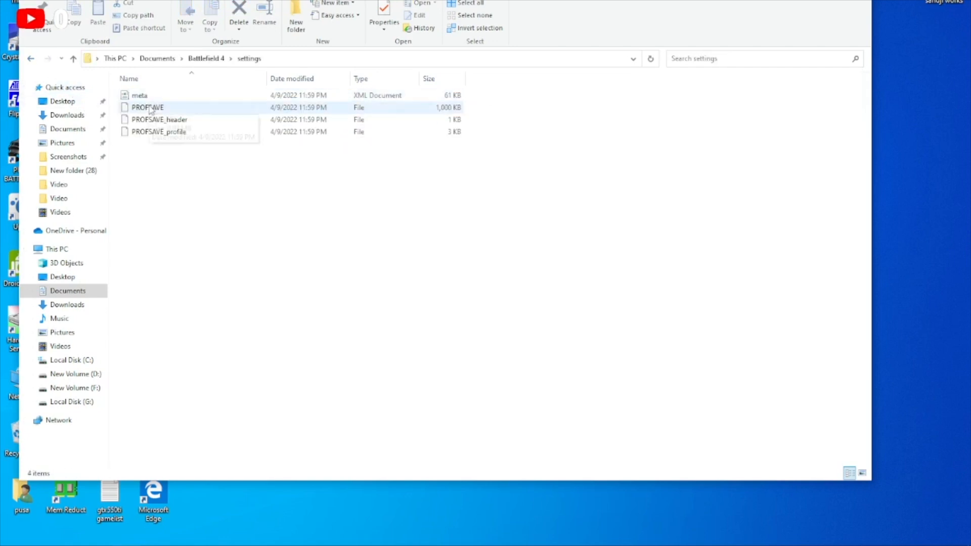
left_click(32, 59)
key("Up")
key("Return")
left_click(31, 60)
left_click(32, 59)
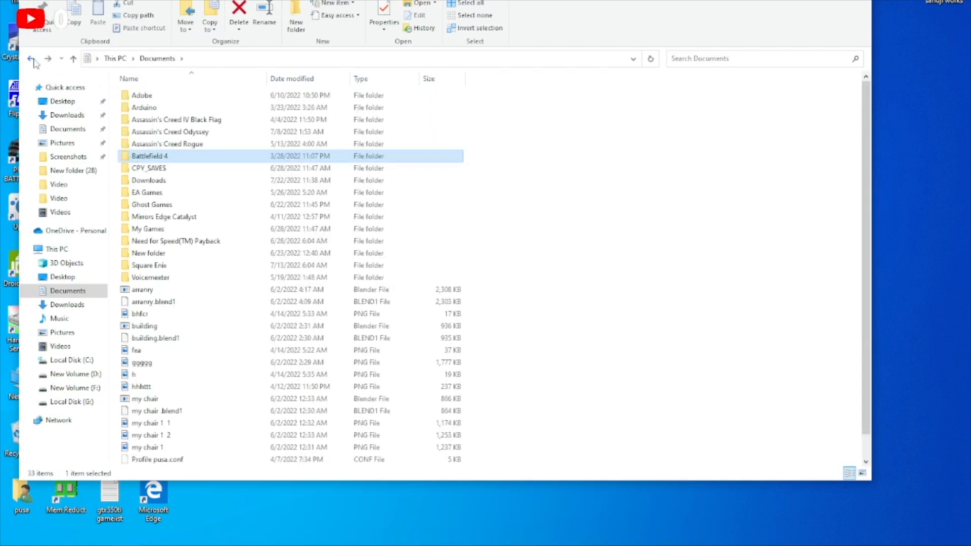
left_click(31, 60)
left_click(47, 59)
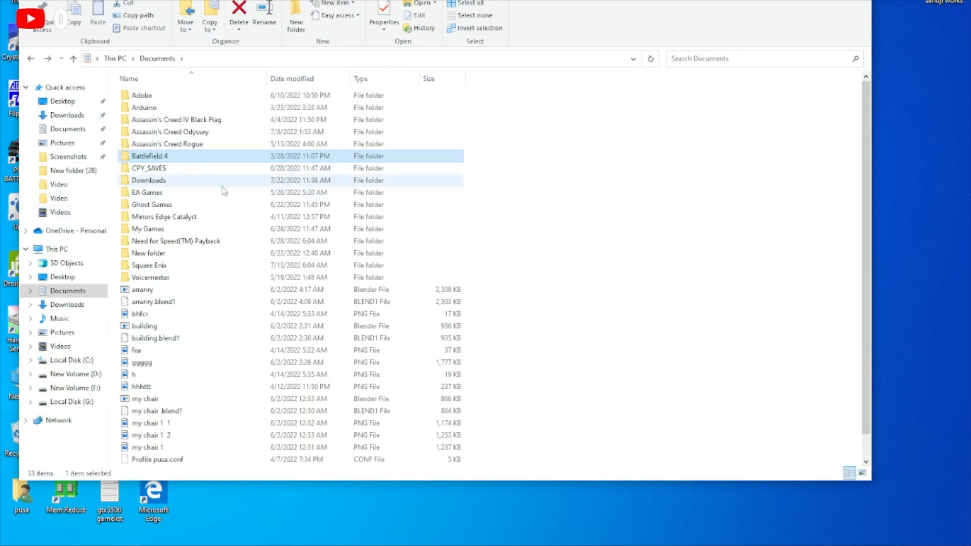
Step: Switch to Google Chrome and search the web for "battlefield 4 save files"
left_click(806, 0)
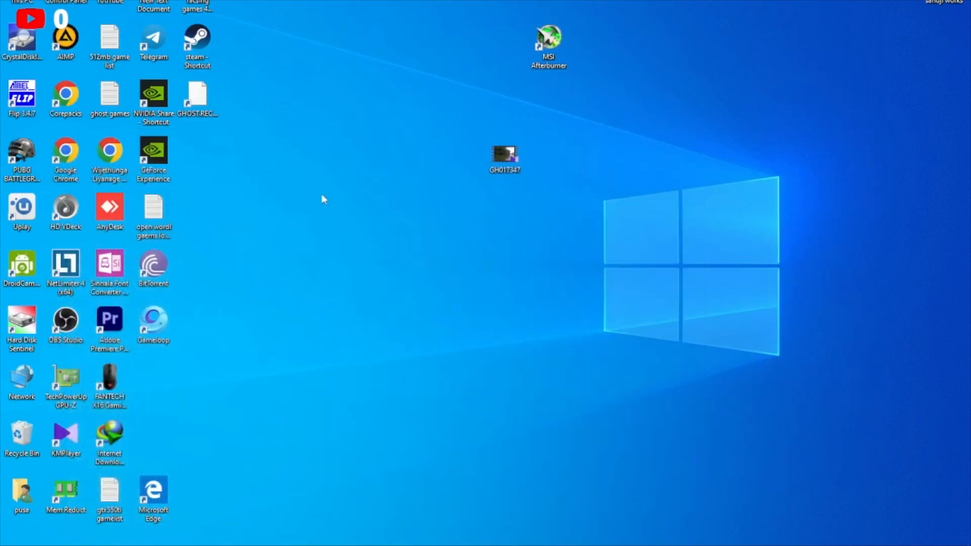
double_click(57, 157)
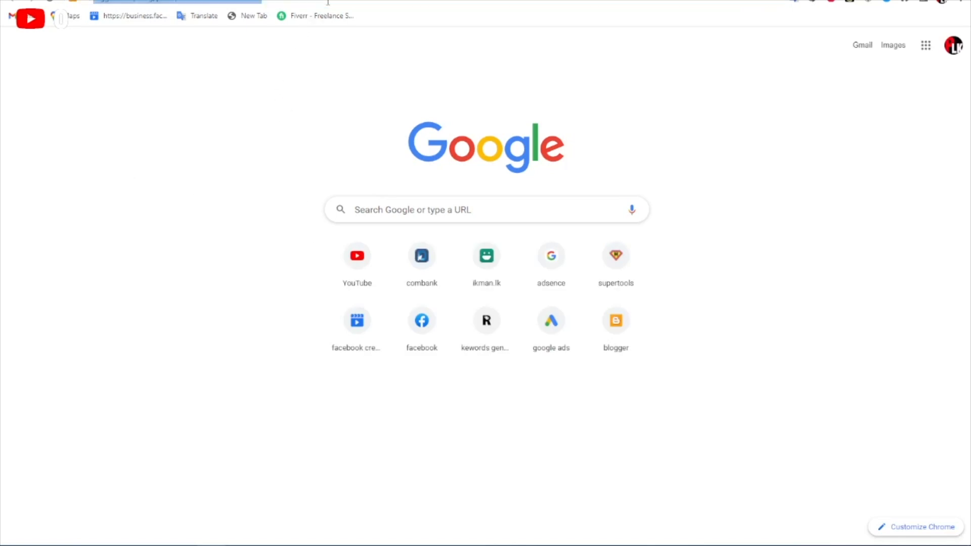
type("batlle")
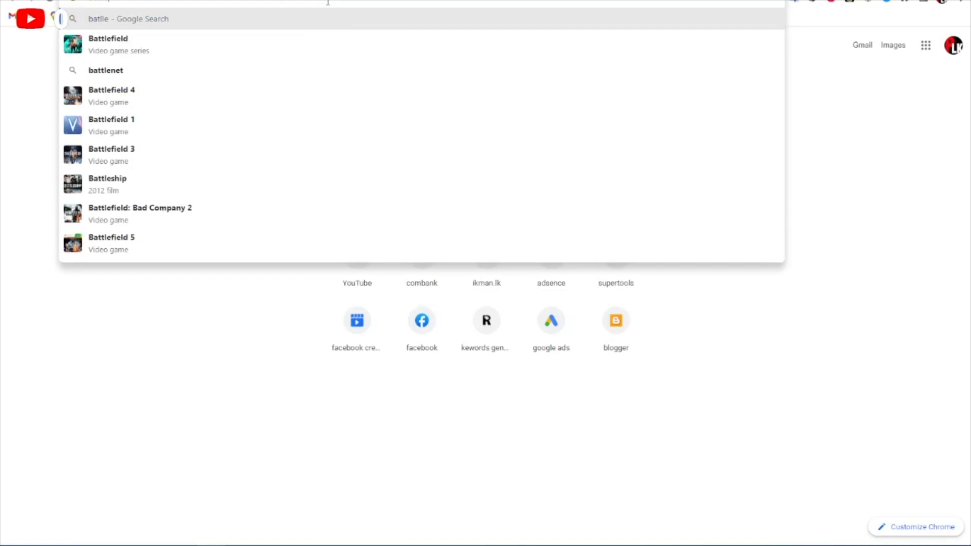
type("filed")
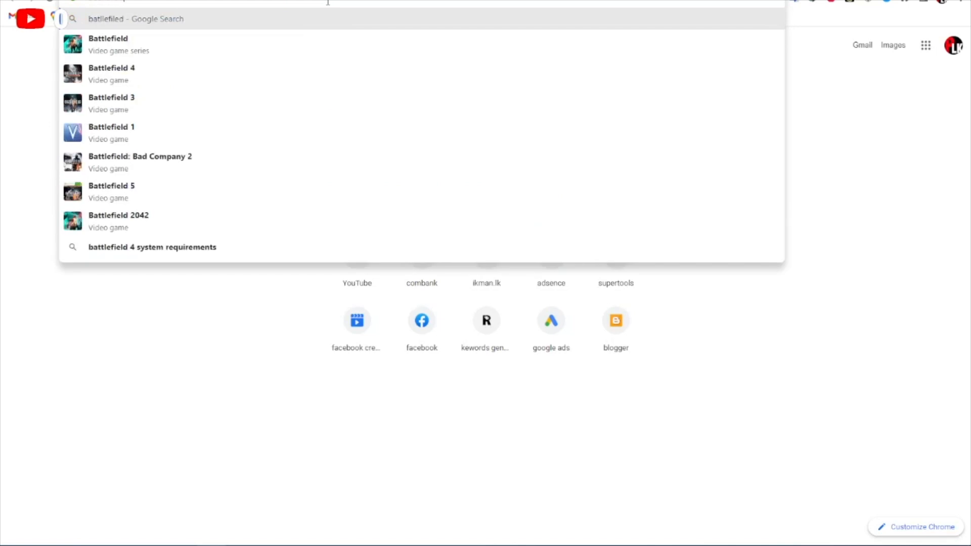
type(" 4 sa")
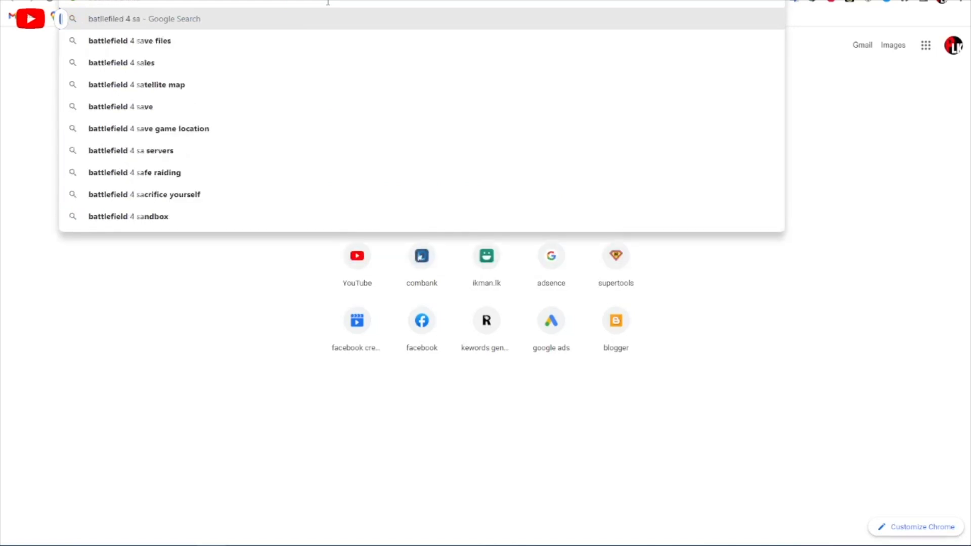
left_click(245, 44)
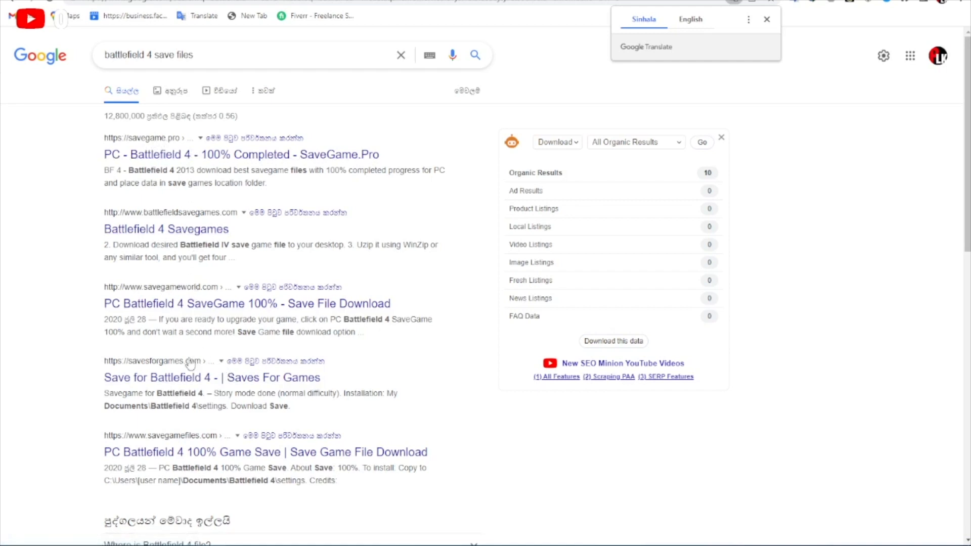
Step: Open the SaveGame.Pro page for Battlefield 4 and review its save folder location and the descriptions of the offered saves
left_click(203, 159)
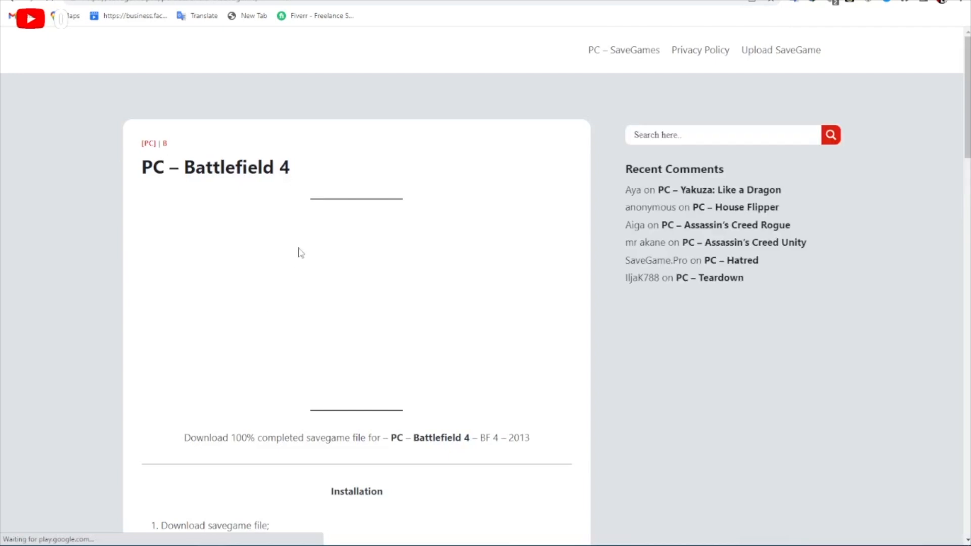
scroll(382, 310, "down", 6)
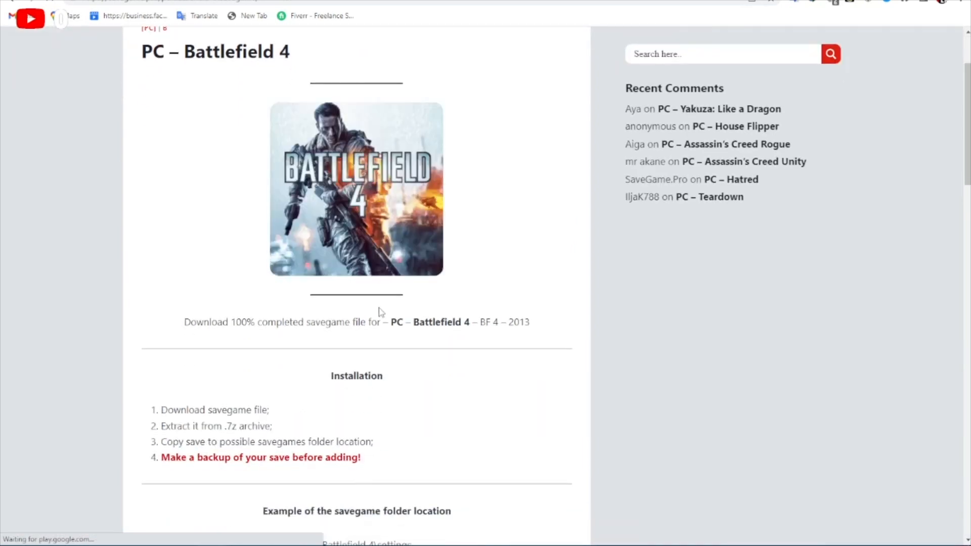
scroll(353, 303, "down", 3)
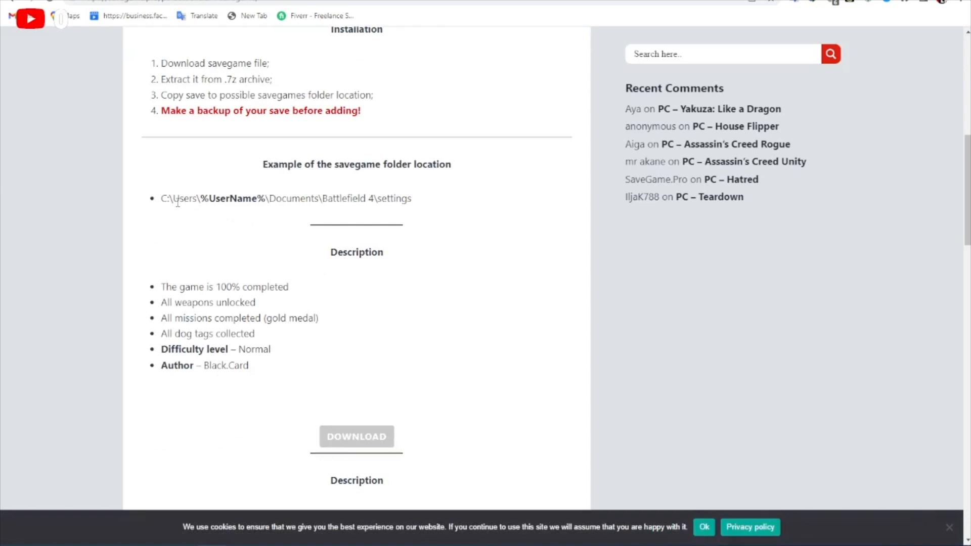
scroll(369, 336, "down", 3)
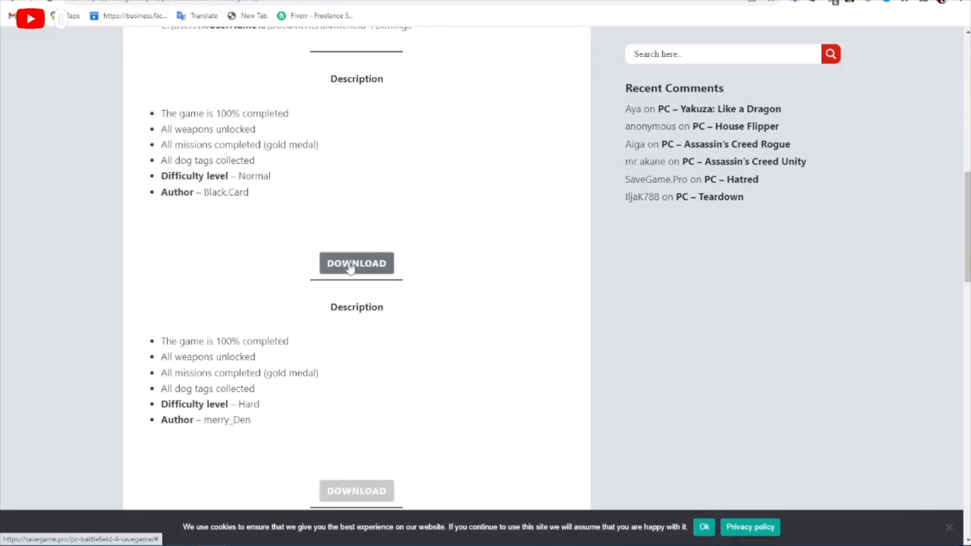
scroll(348, 268, "up", 2)
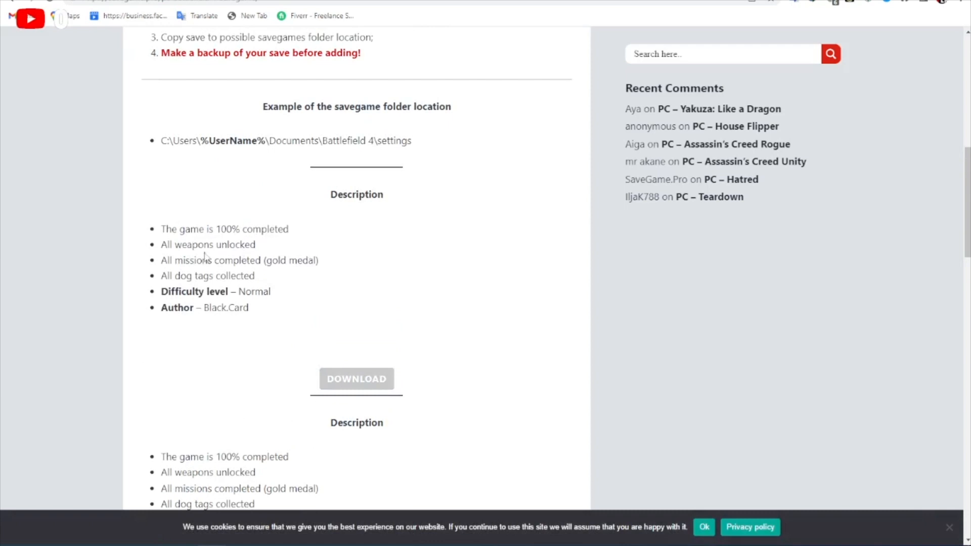
scroll(306, 273, "down", 11)
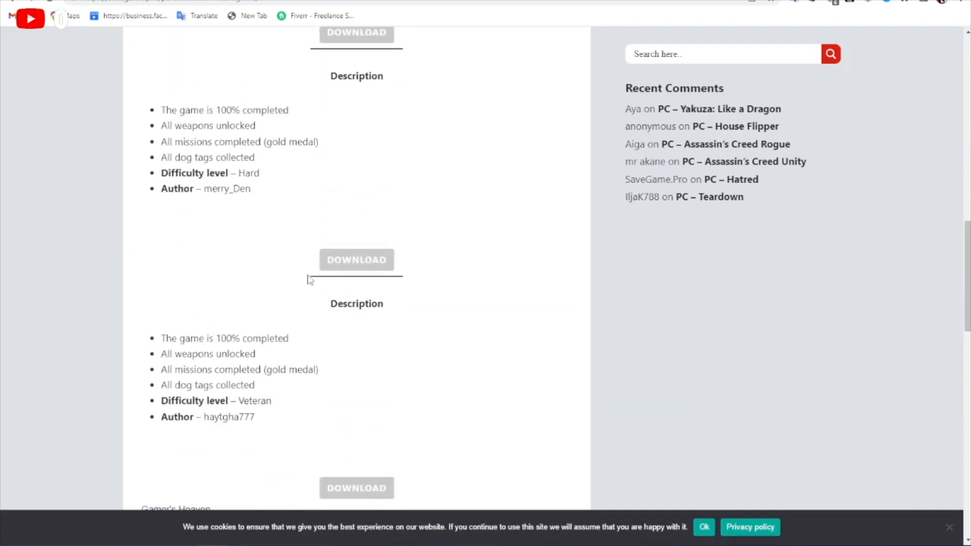
scroll(310, 279, "up", 11)
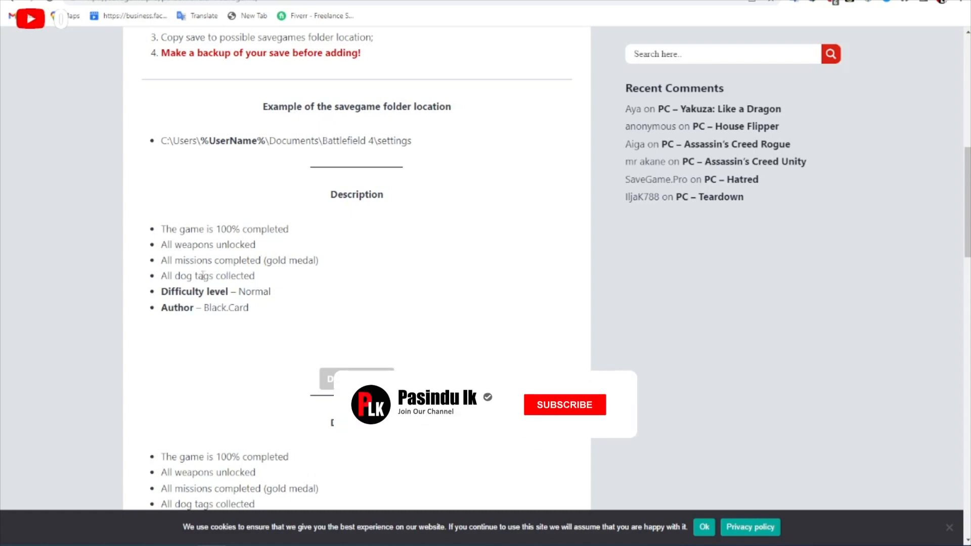
scroll(281, 299, "down", 2)
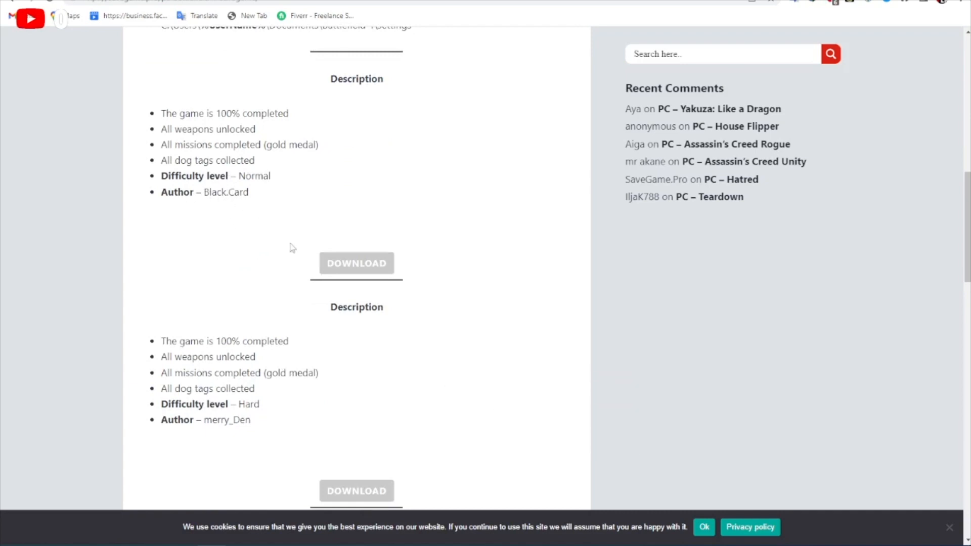
Step: Download the Normal difficulty save as pc-battlefield-4-savegame.7z into the Downloads\Compressed folder
left_click(340, 263)
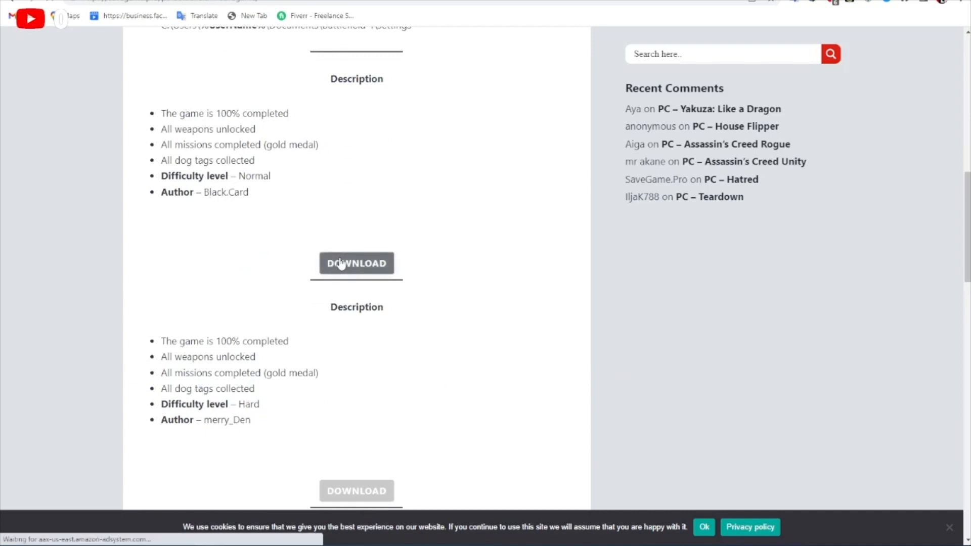
left_click(389, 266)
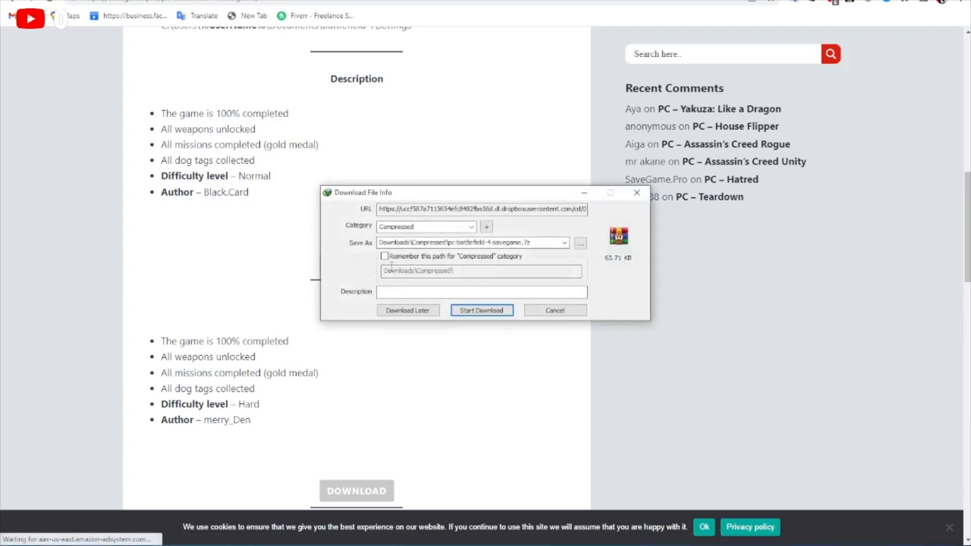
left_click(478, 309)
left_click(574, 302)
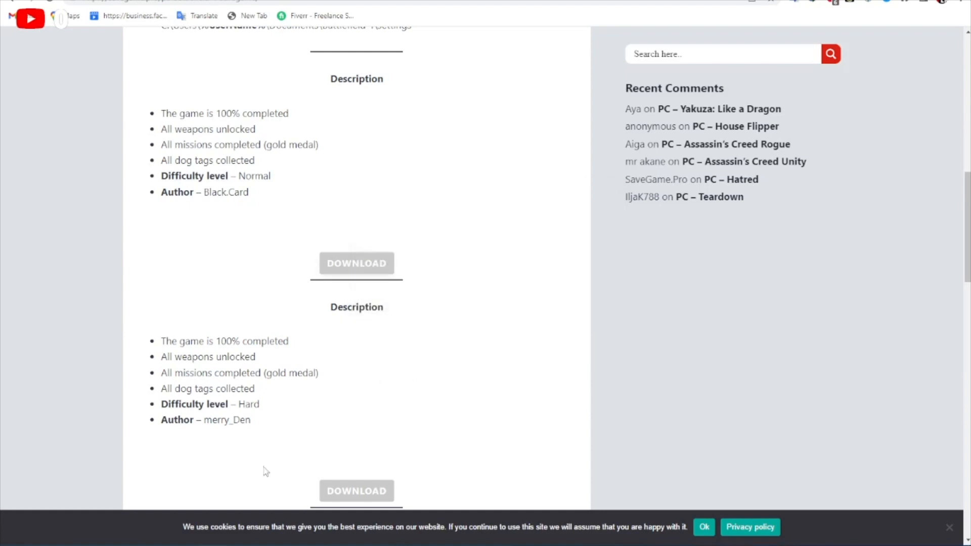
Step: Switch to File Explorer and extract the pc-battlefield-4-savegame archive from Downloads\Compressed into a folder of the same name
key("alt+Tab")
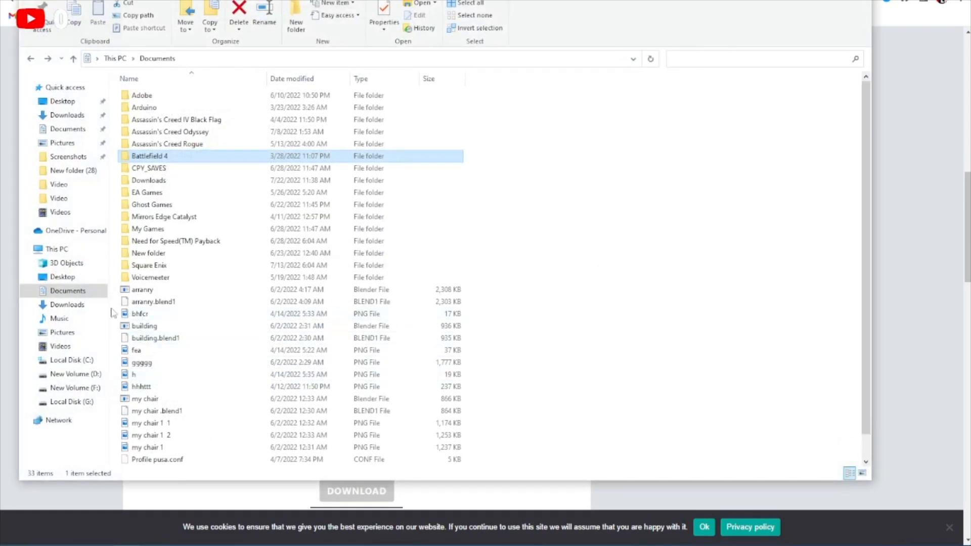
left_click(90, 311)
double_click(168, 110)
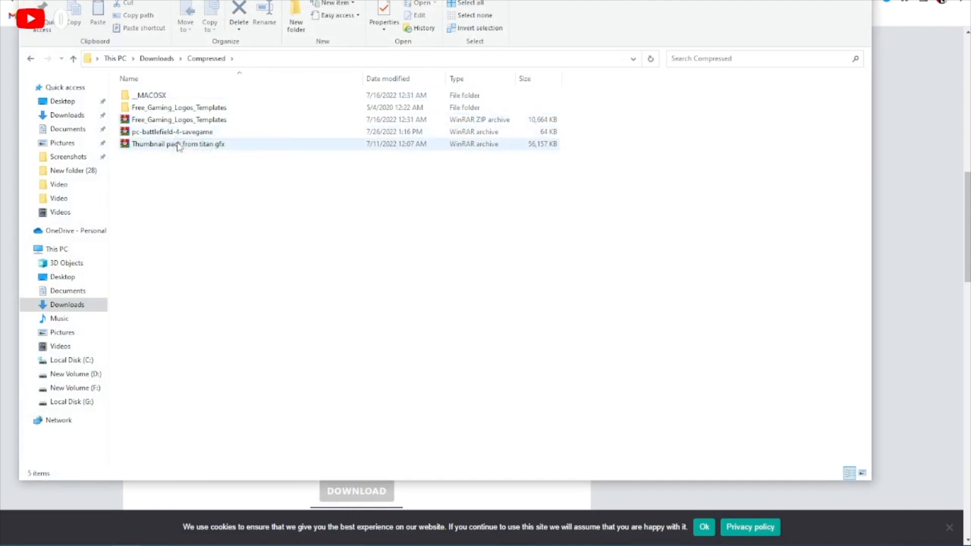
right_click(176, 135)
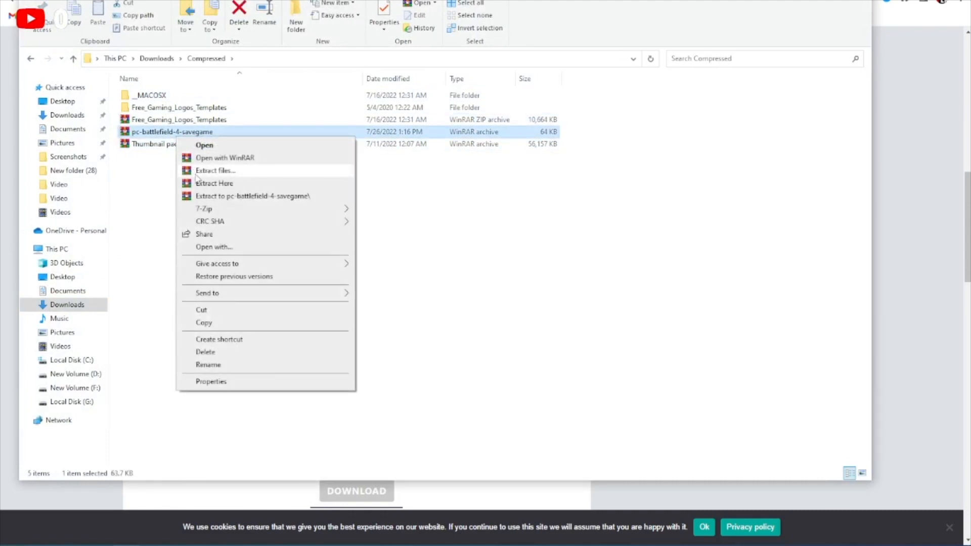
left_click(196, 172)
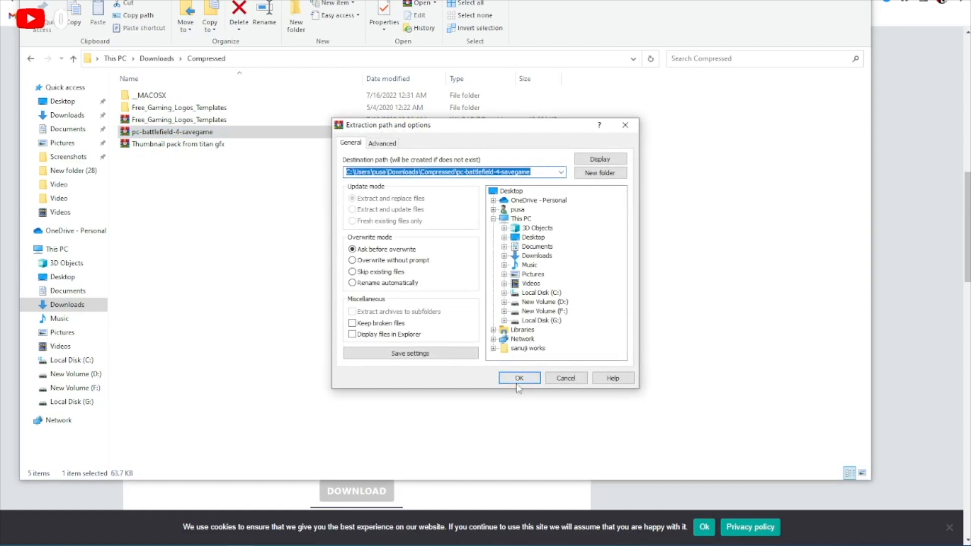
left_click(519, 382)
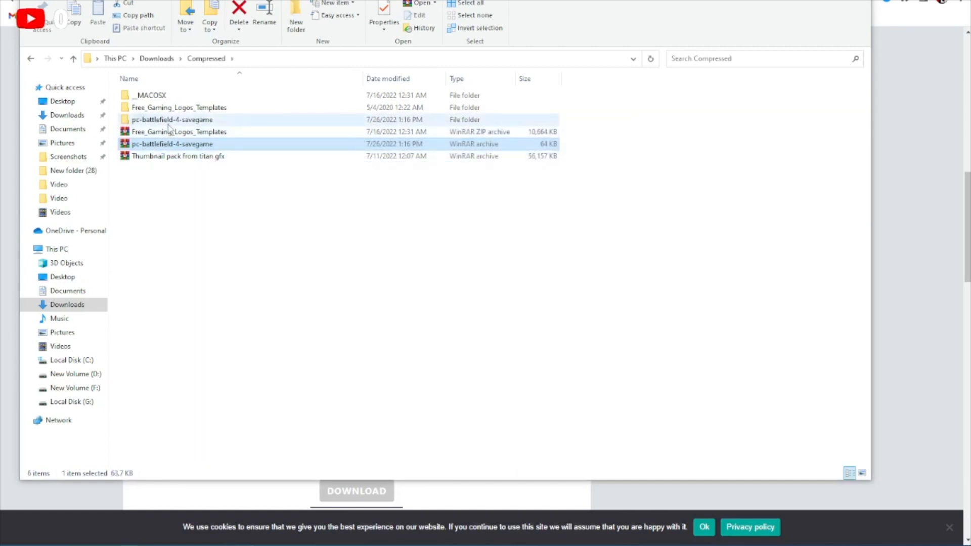
Step: Open the settings folder inside the extracted pc-battlefield-4-savegame\Battlefield 4 folder
double_click(169, 120)
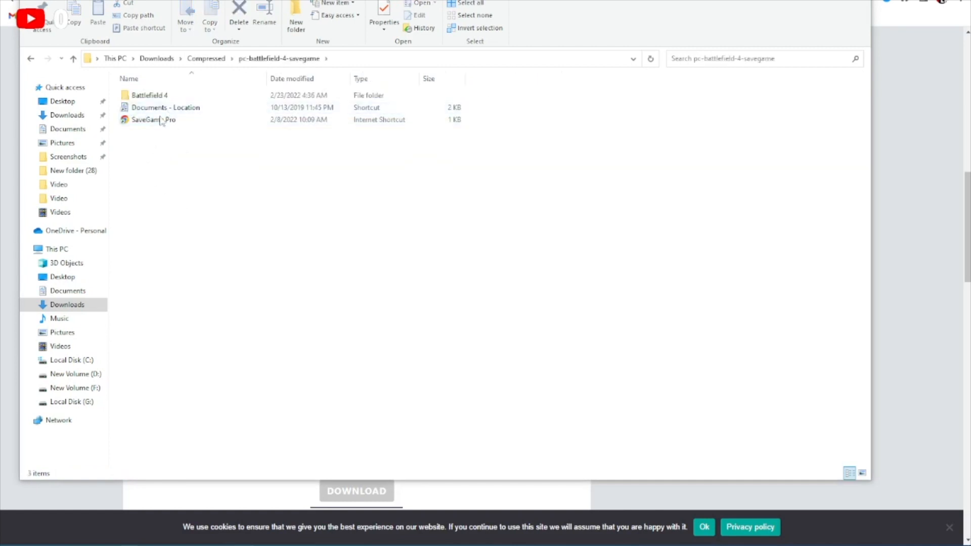
double_click(162, 95)
double_click(162, 96)
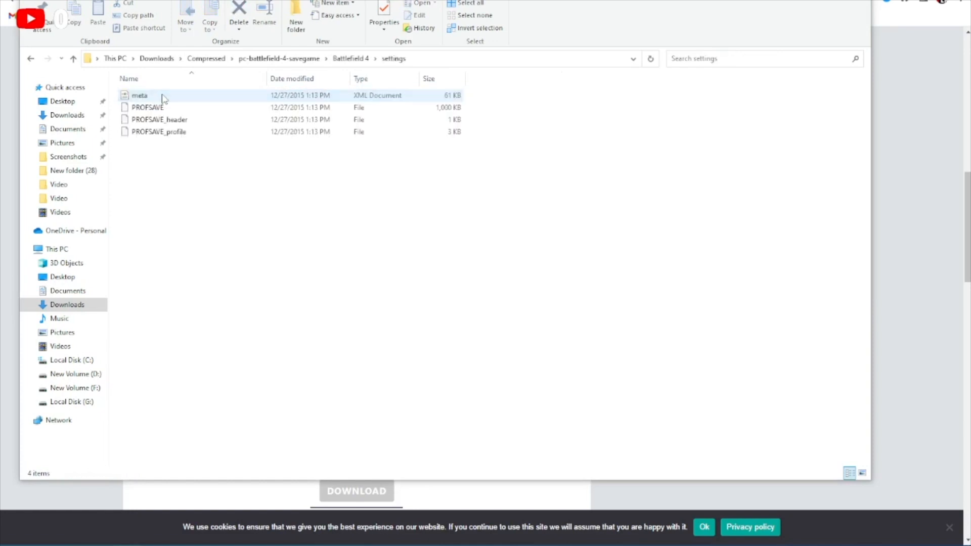
Step: Go back to the pc-battlefield-4-savegame folder and open Documents\Battlefield 4 in a second File Explorer window
left_click(33, 59)
left_click(34, 59)
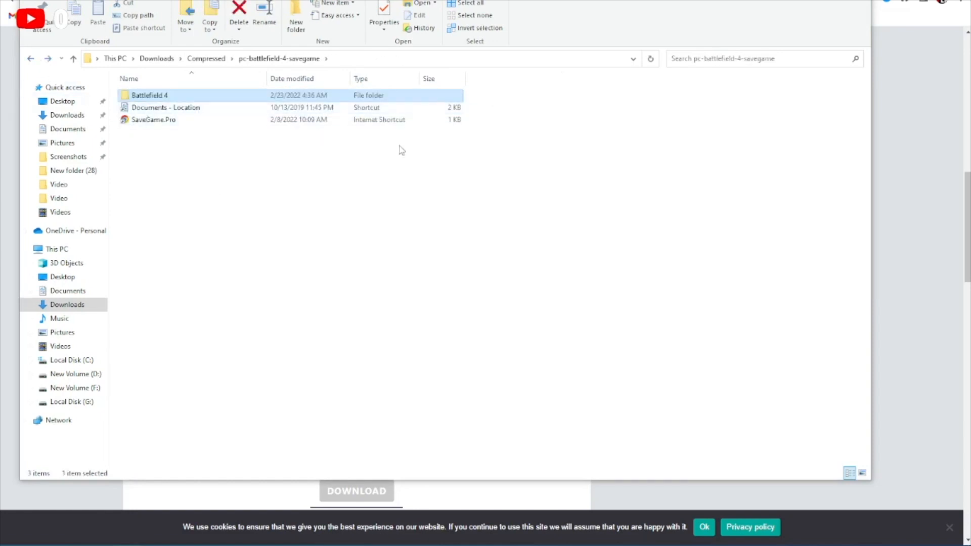
key("alt+Tab")
key("super+d")
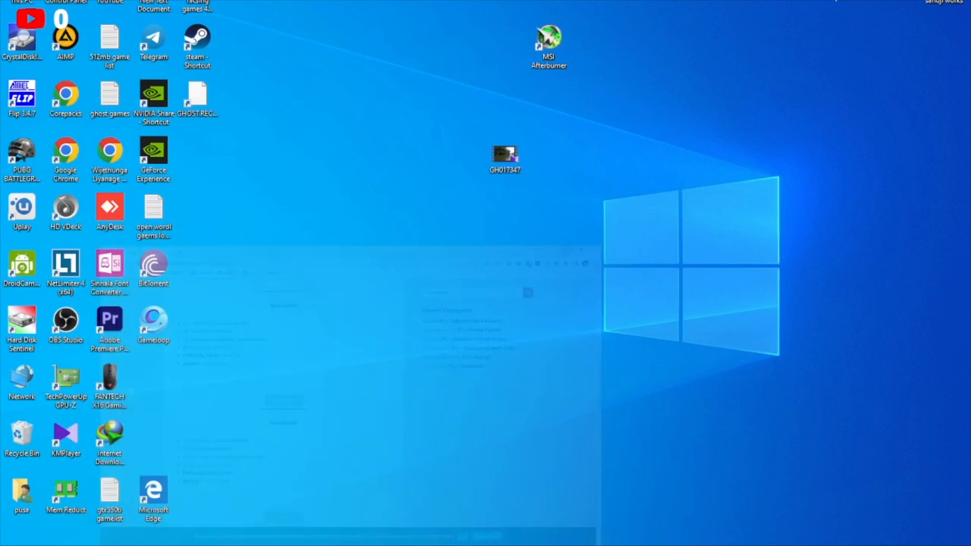
double_click(23, 2)
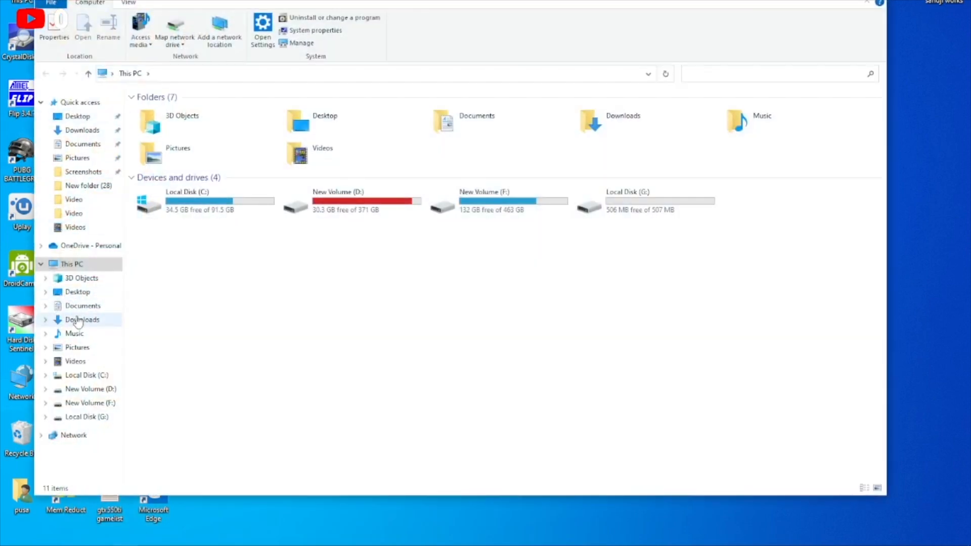
left_click(84, 319)
left_click(83, 305)
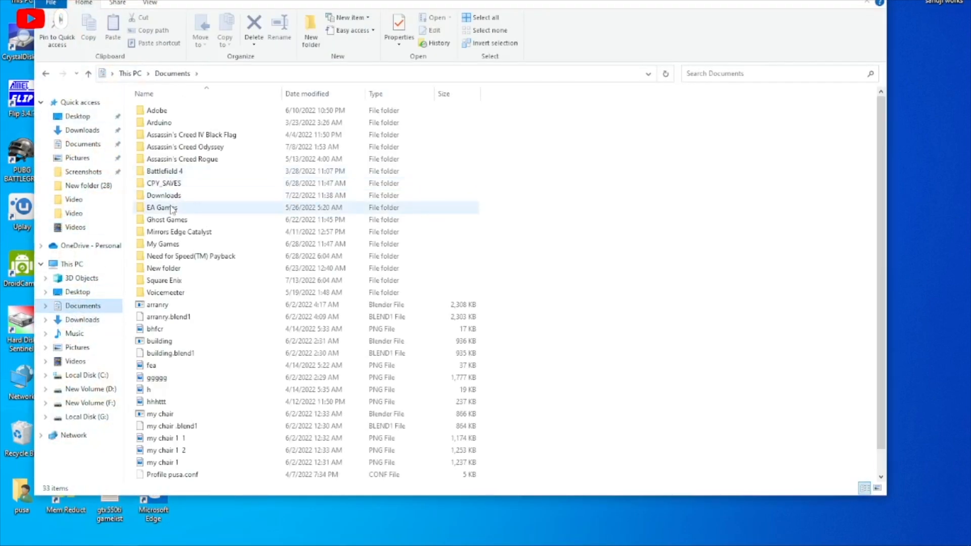
double_click(170, 171)
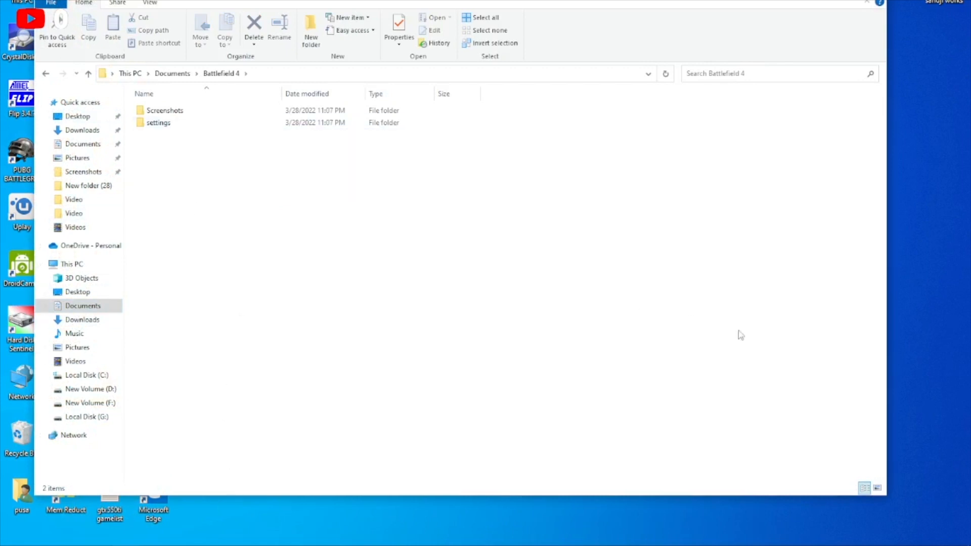
Step: Resize and arrange the Documents\Battlefield 4 and pc-battlefield-4-savegame windows side by side
left_click_drag(888, 369, 507, 387)
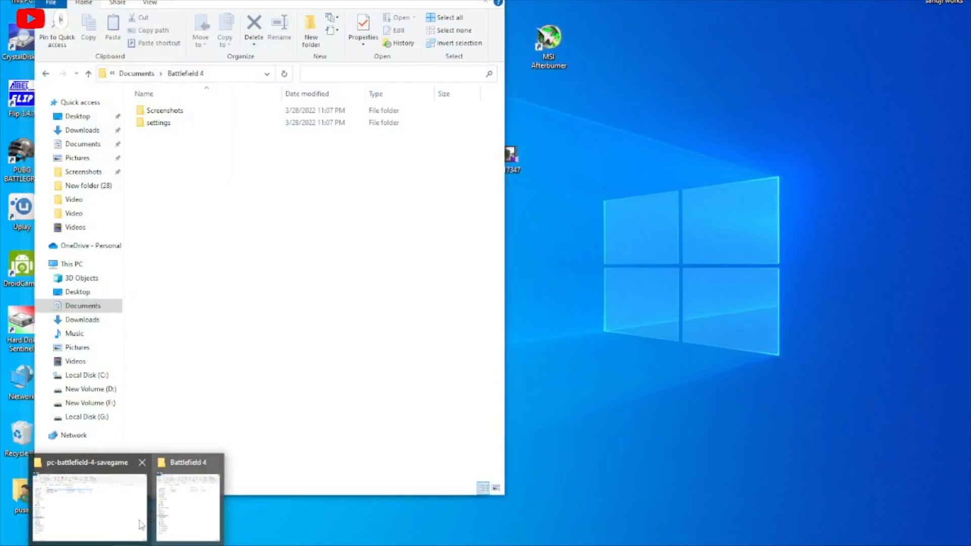
left_click(140, 524)
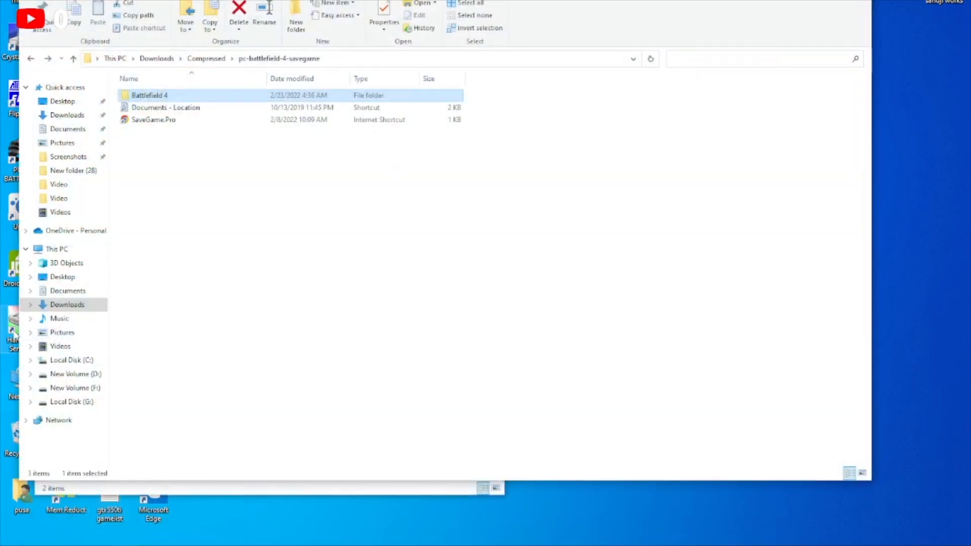
left_click_drag(21, 335, 446, 366)
left_click_drag(666, 0, 719, 0)
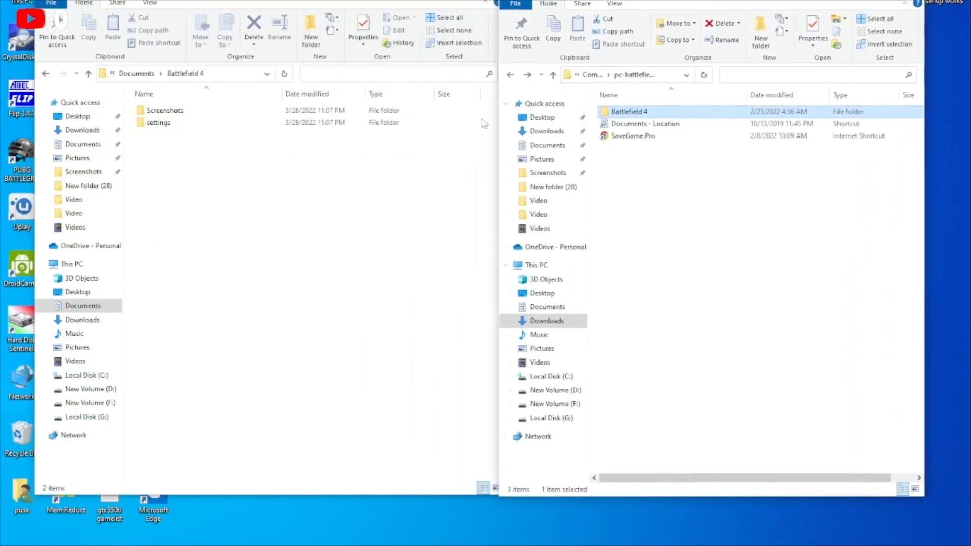
Step: Open the settings folders of both the extracted save and Documents\Battlefield 4 to compare their files
double_click(626, 115)
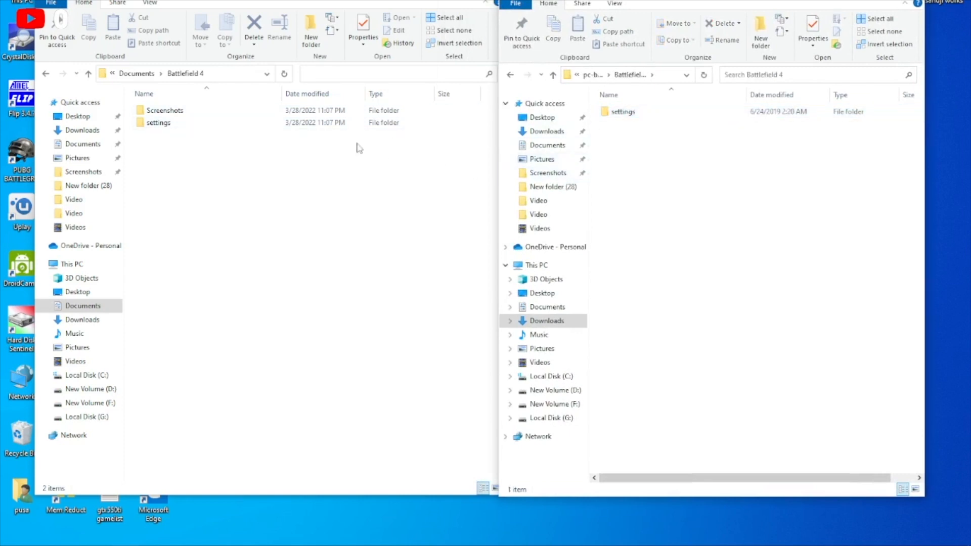
double_click(657, 110)
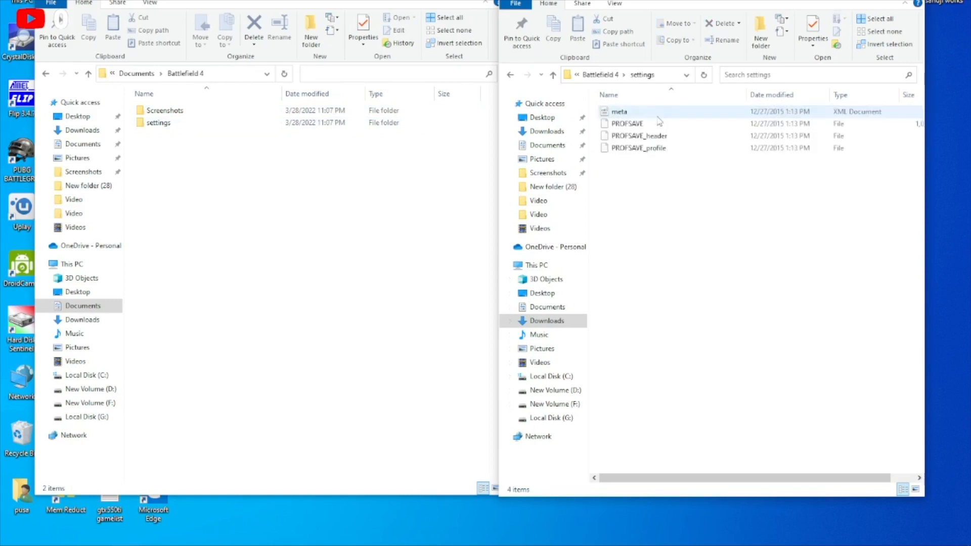
double_click(309, 122)
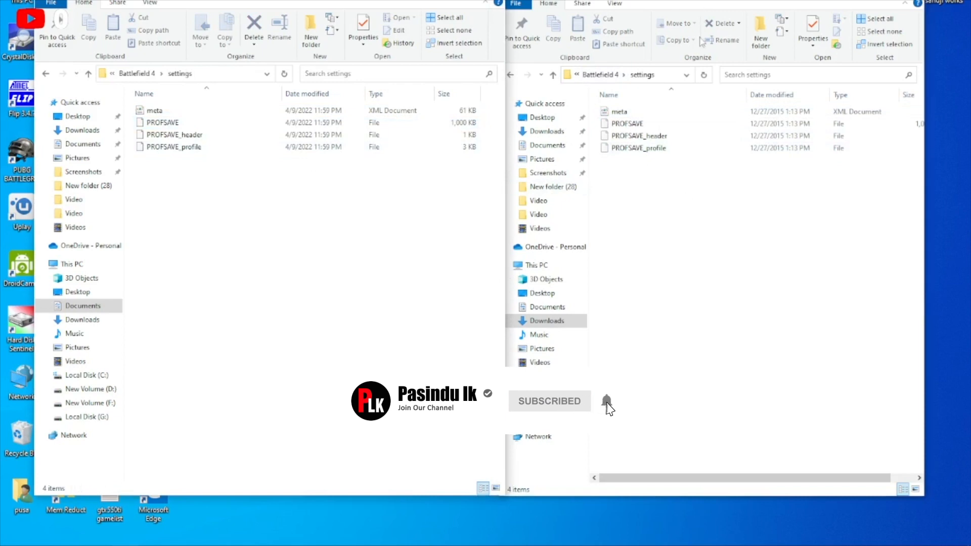
Step: Copy the extracted save's settings folder into Documents\Battlefield 4, replacing the files with the same names in the destination
left_click(510, 75)
left_click(511, 74)
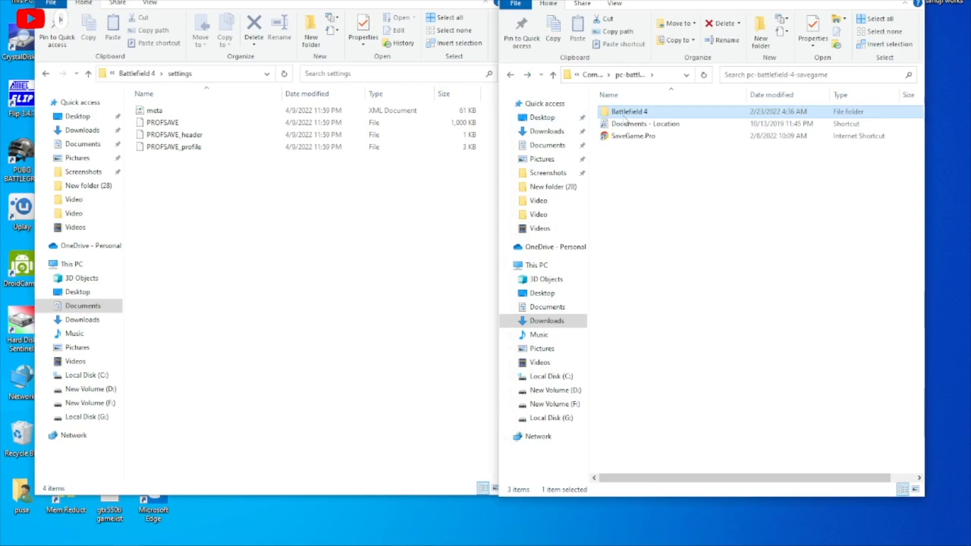
left_click(528, 76)
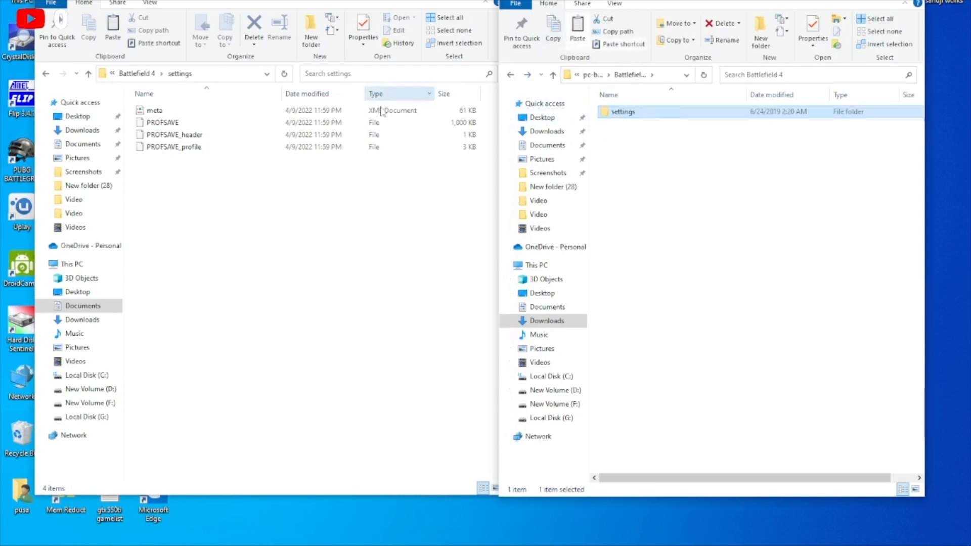
left_click(46, 74)
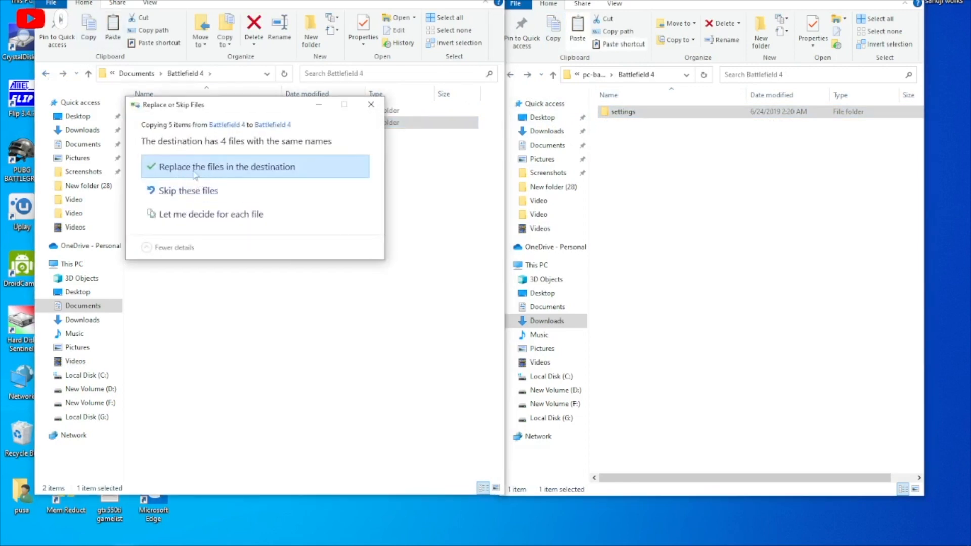
left_click(201, 172)
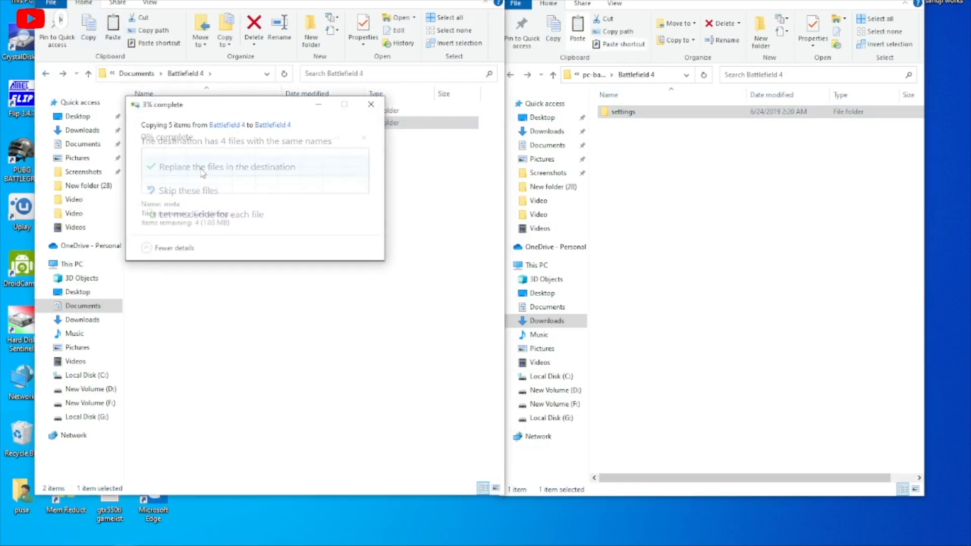
Step: Show This PC in the window that displays the Documents\Battlefield 4 folder
left_click(72, 264)
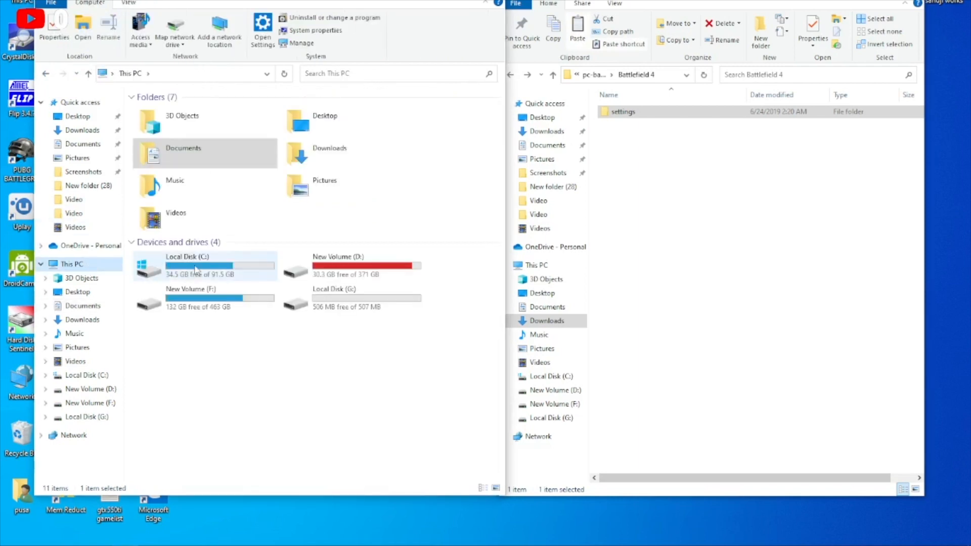